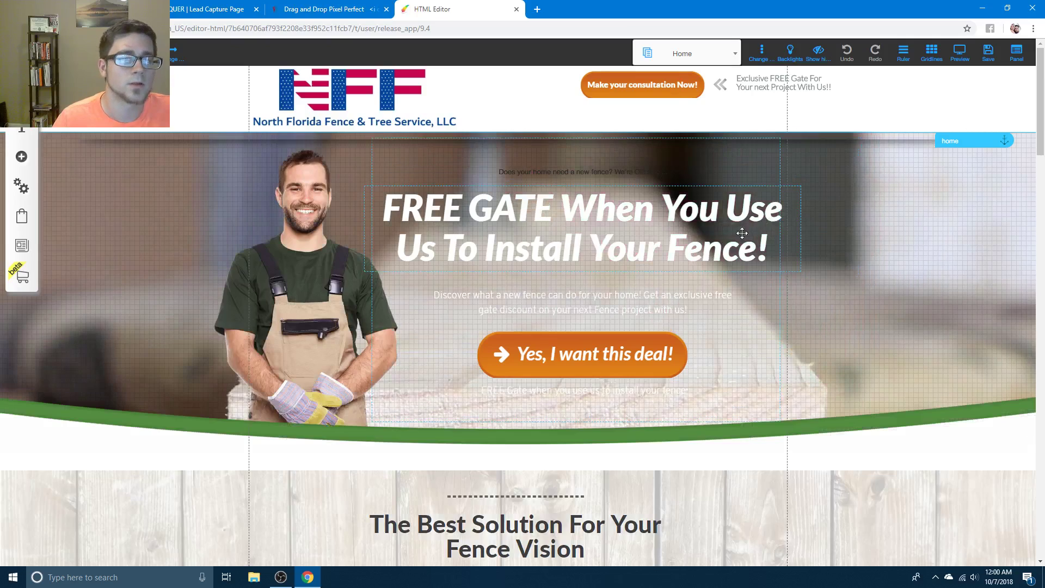
Step: Inspect the home banner's video background settings, including textures, overlay and scroll, and look through the rest of the fence landing page
click(151, 231)
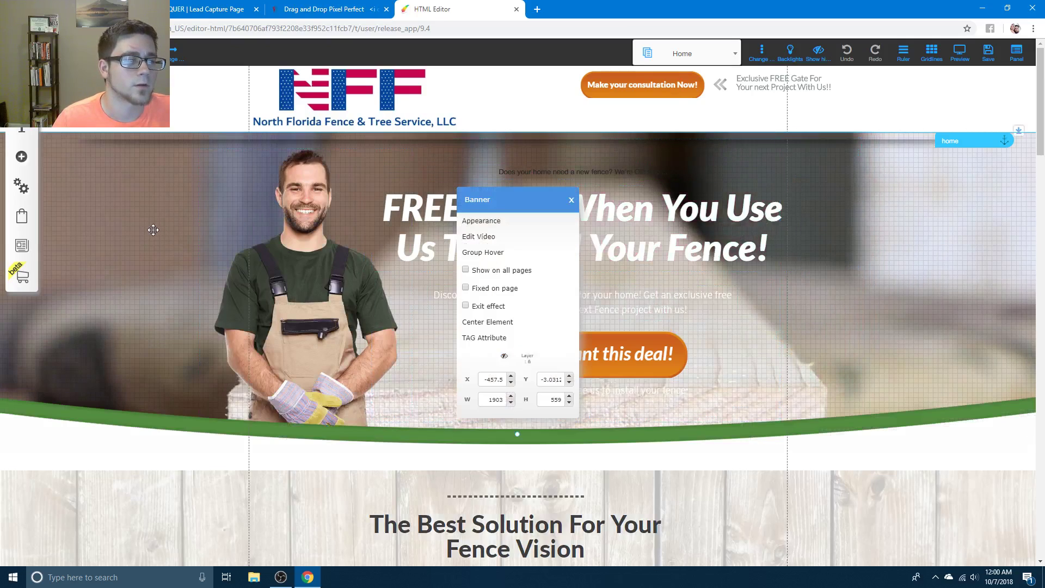
click(510, 236)
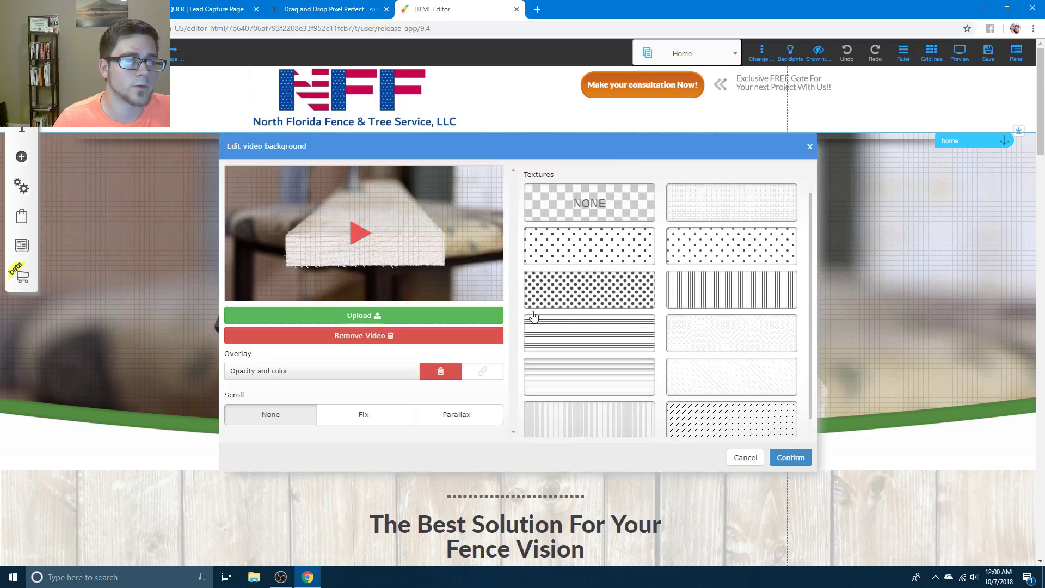
click(810, 147)
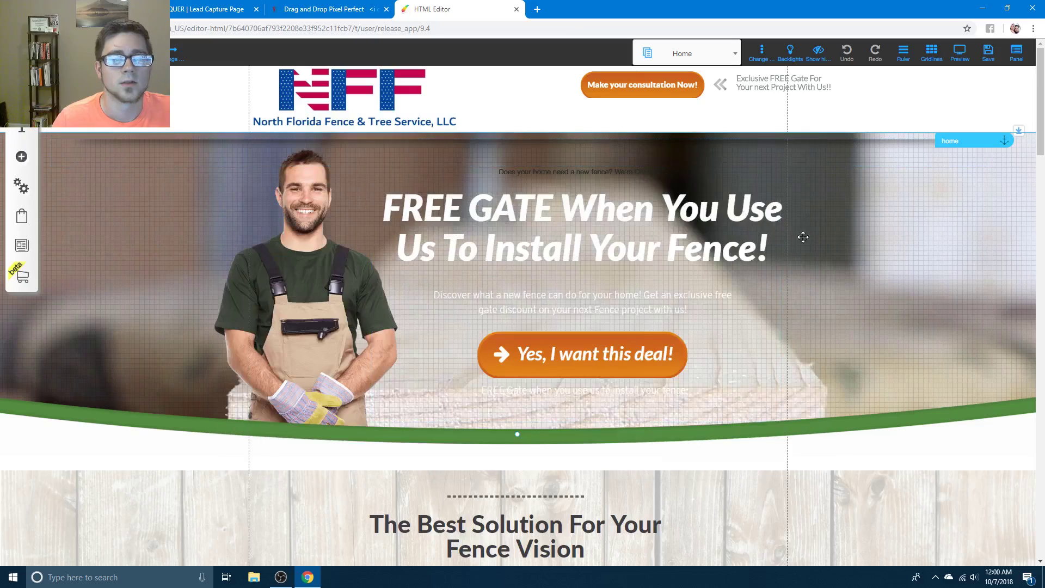
scroll(800, 239, down, 15)
scroll(781, 244, down, 20)
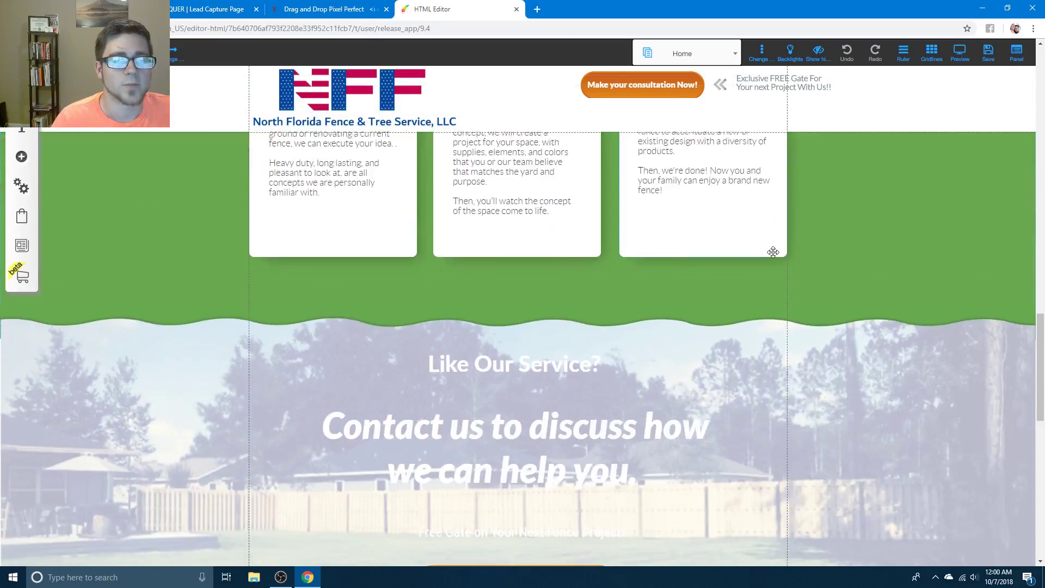
scroll(761, 283, up, 7)
scroll(758, 307, up, 15)
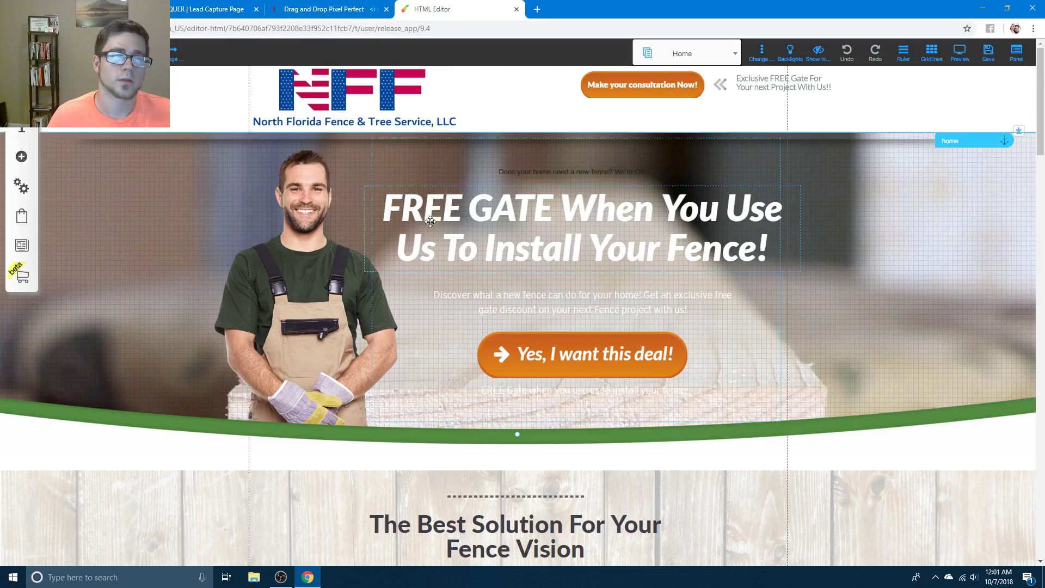
Step: Compare the Builderall site list with the ClickFunnels Lead Magnet funnel step and its published lead capture page
click(361, 6)
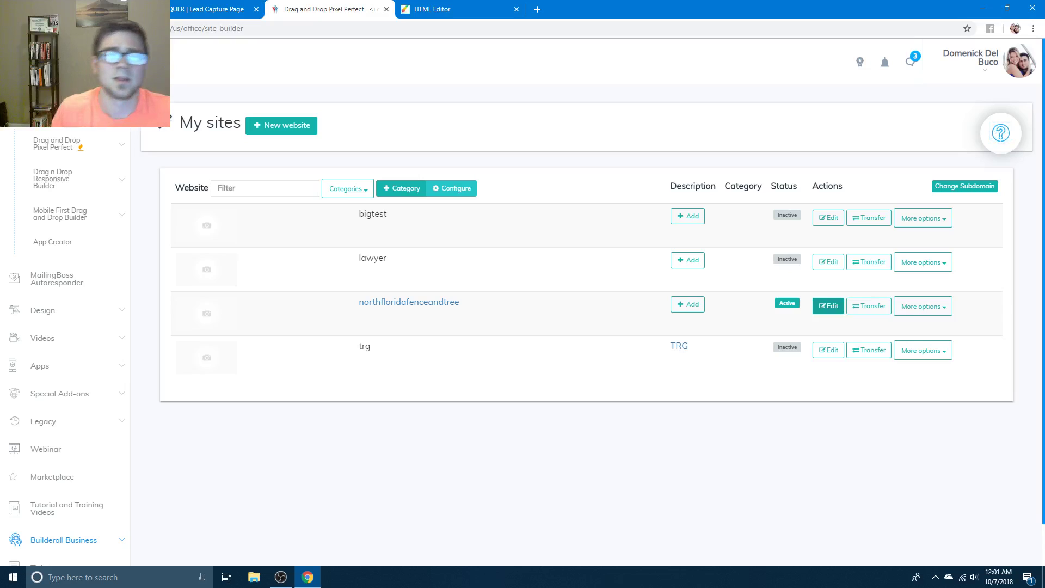
key(alt+Left)
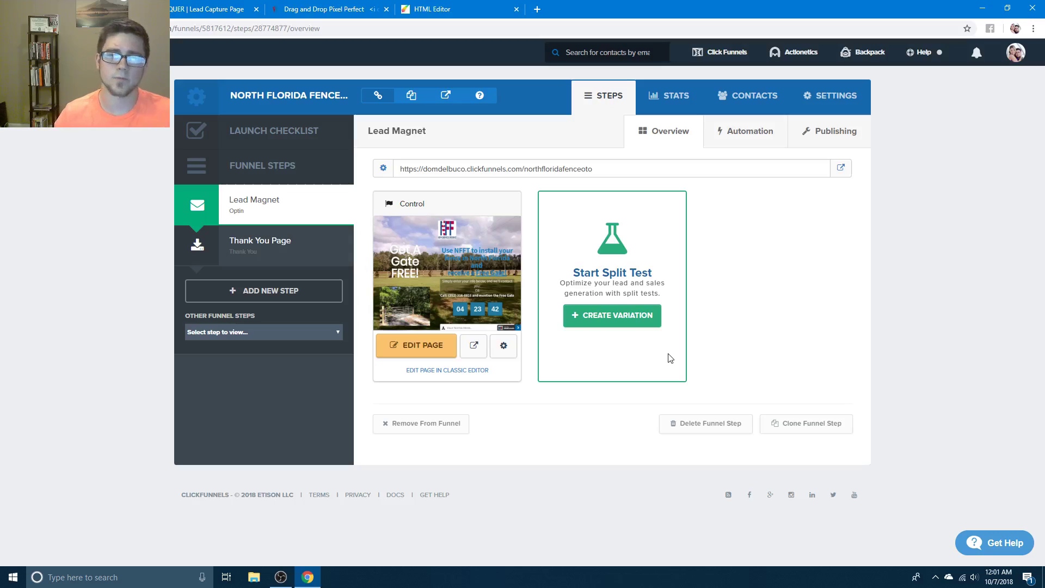
click(353, 9)
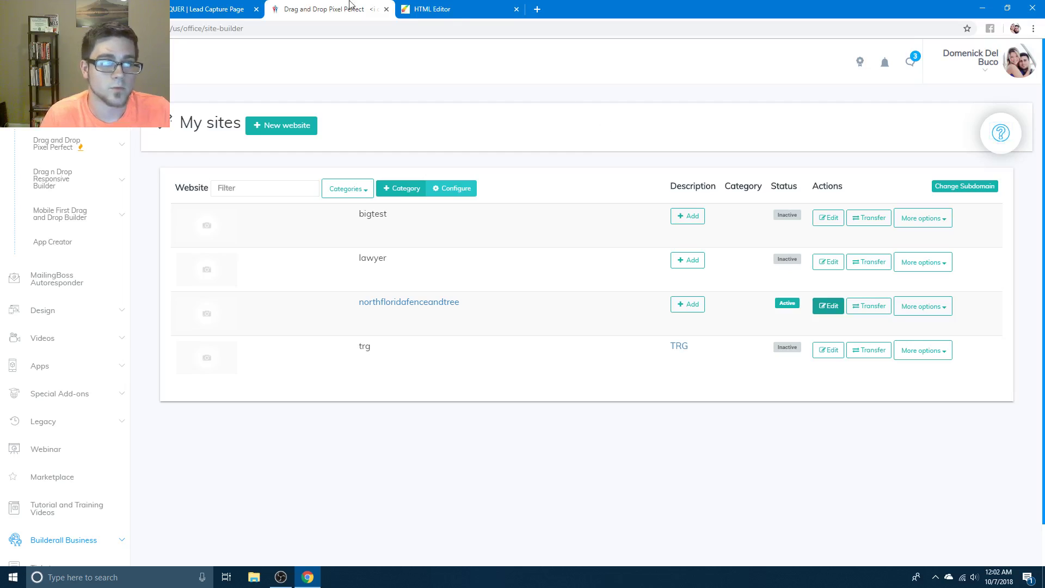
click(218, 9)
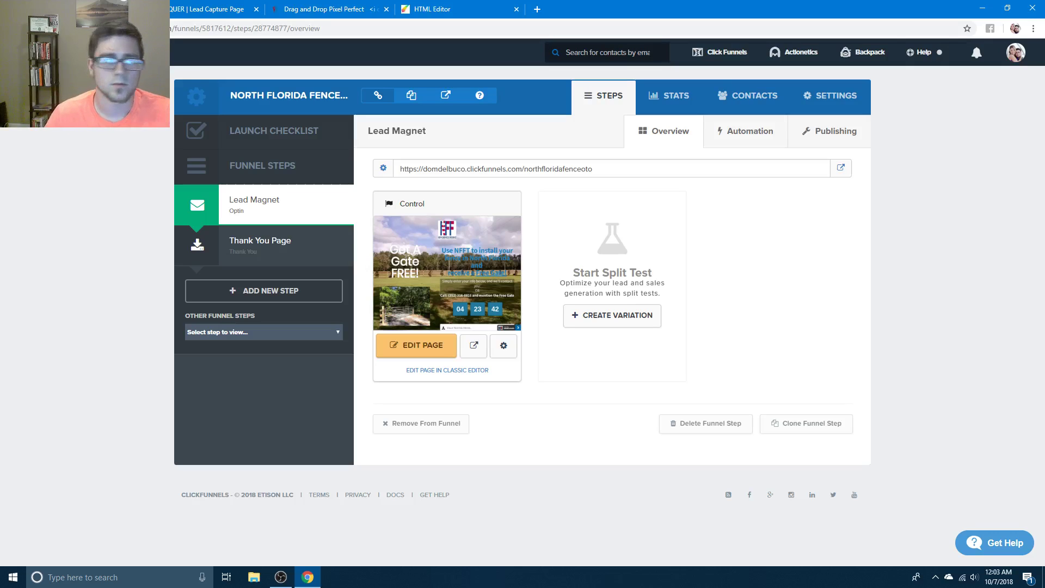
click(212, 8)
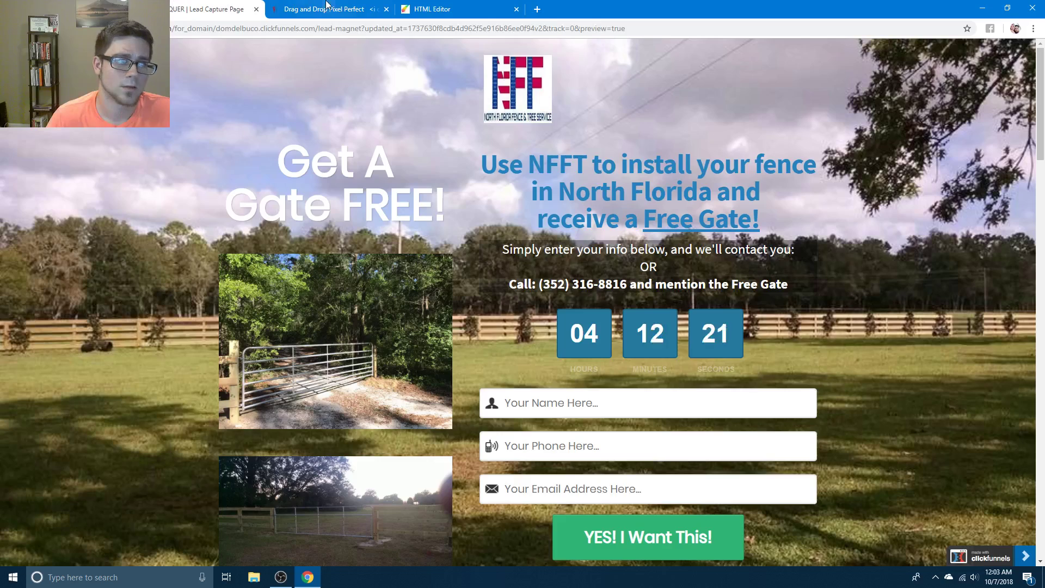
click(326, 7)
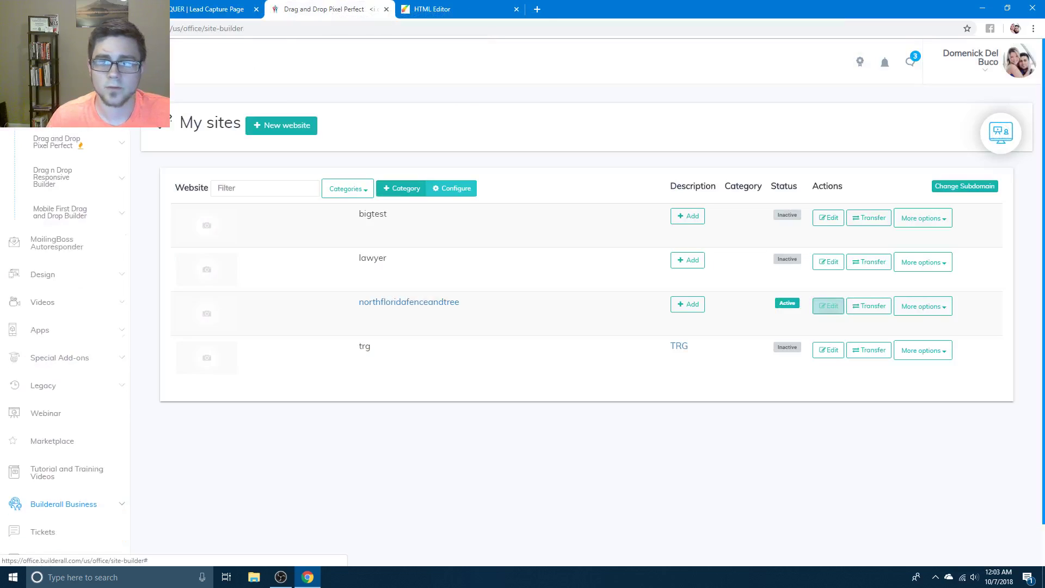
scroll(47, 233, down, 2)
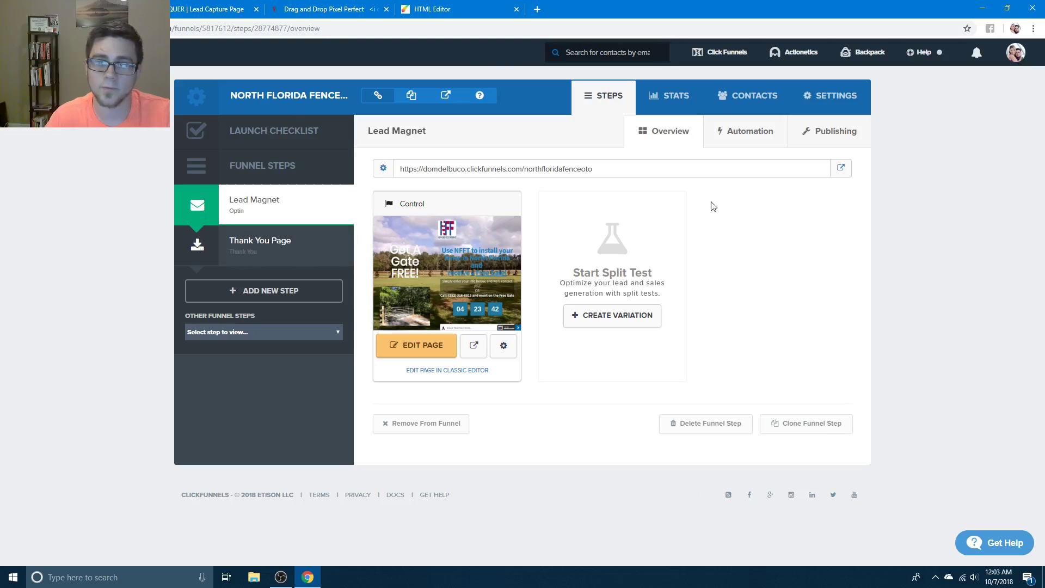
Step: Open the ClickFunnels Lead Magnet page for editing and select the word "and" in its blue headline
click(411, 352)
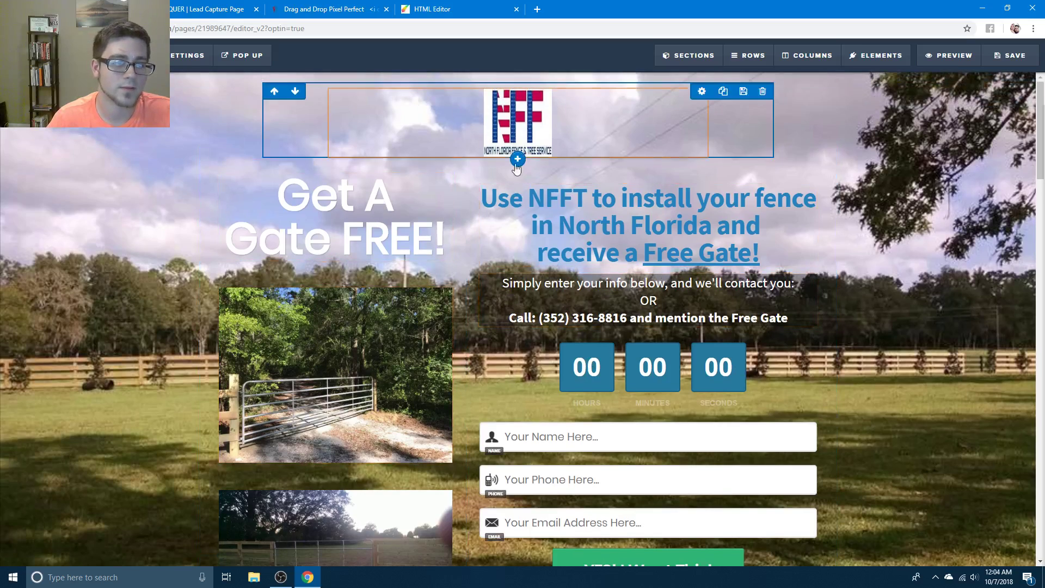
click(753, 185)
double_click(747, 225)
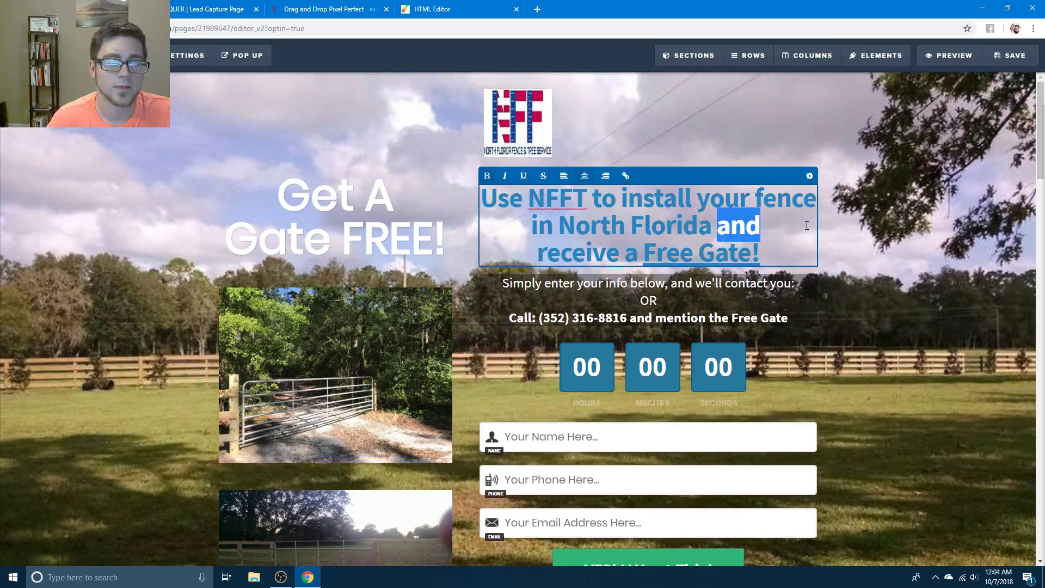
Step: Switch to the Builderall HTML Editor and move the "FREE GATE When You Use Us To Install Your Fence!" headline past the banner's left edge
click(457, 6)
drag(680, 217, 1, 261)
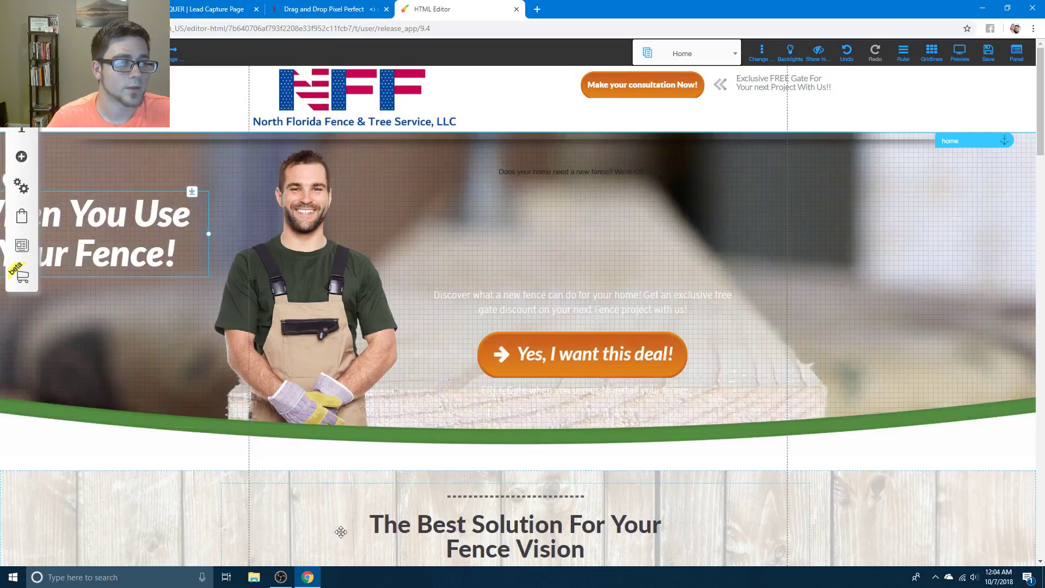
key(ctrl+Tab)
key(ctrl+Tab)
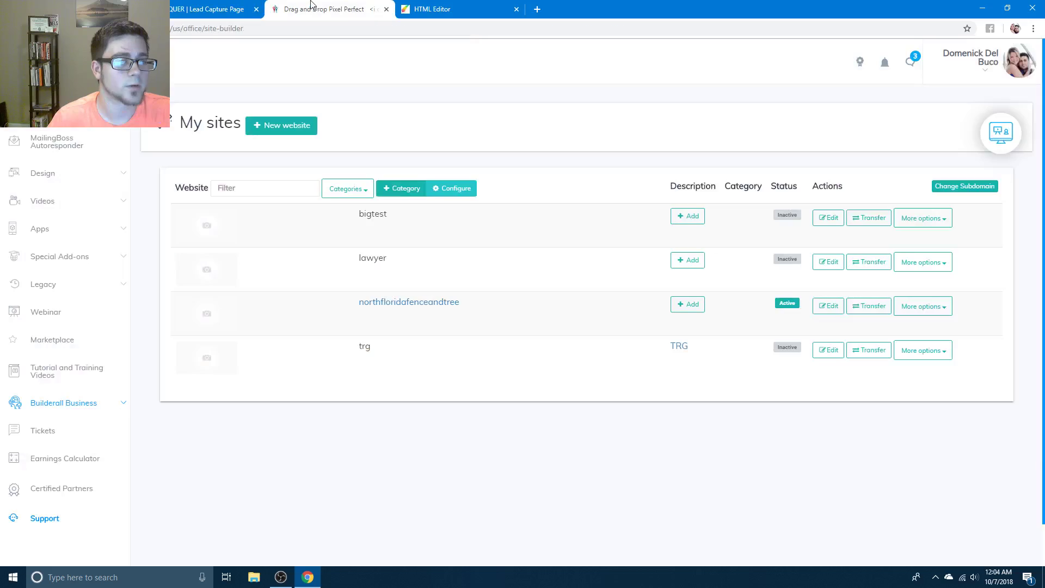
Step: Switch back to the ClickFunnels editor and try to freely reposition the "Use NFFT to install your fence" headline text on the page
key(ctrl+shift+Tab)
key(ctrl+shift+Tab)
drag(644, 225, 486, 212)
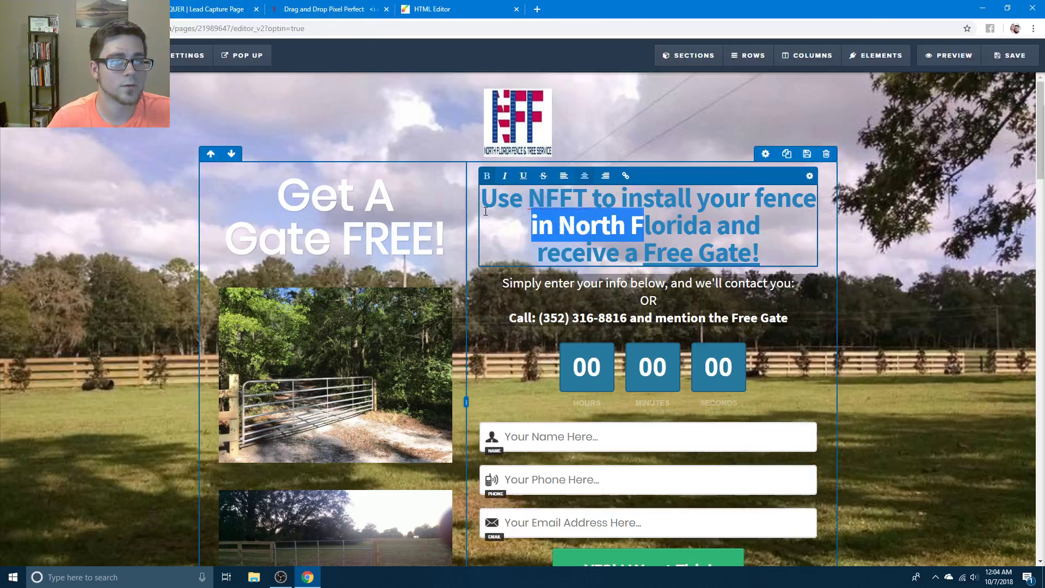
click(680, 213)
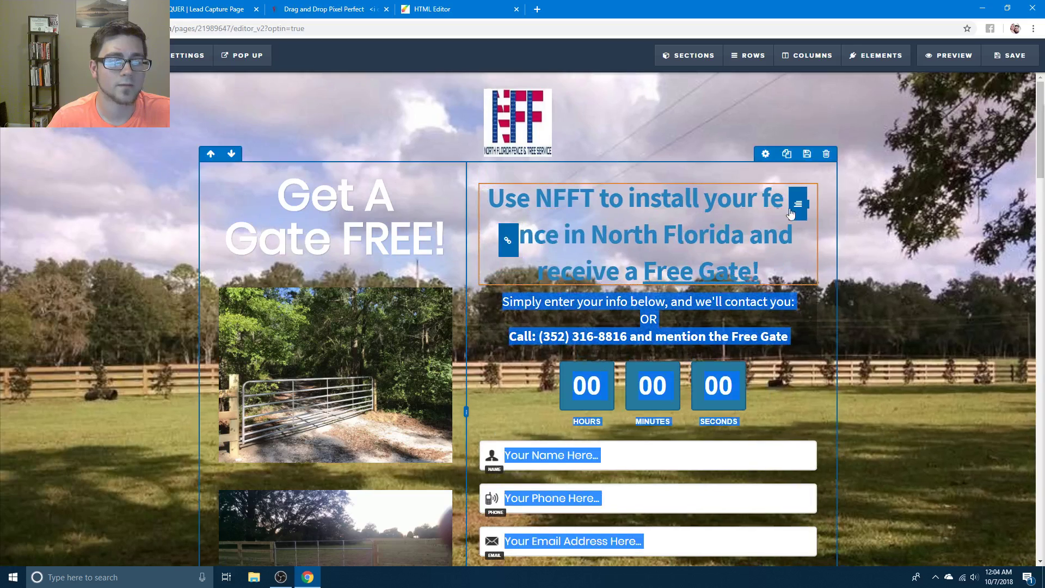
click(926, 211)
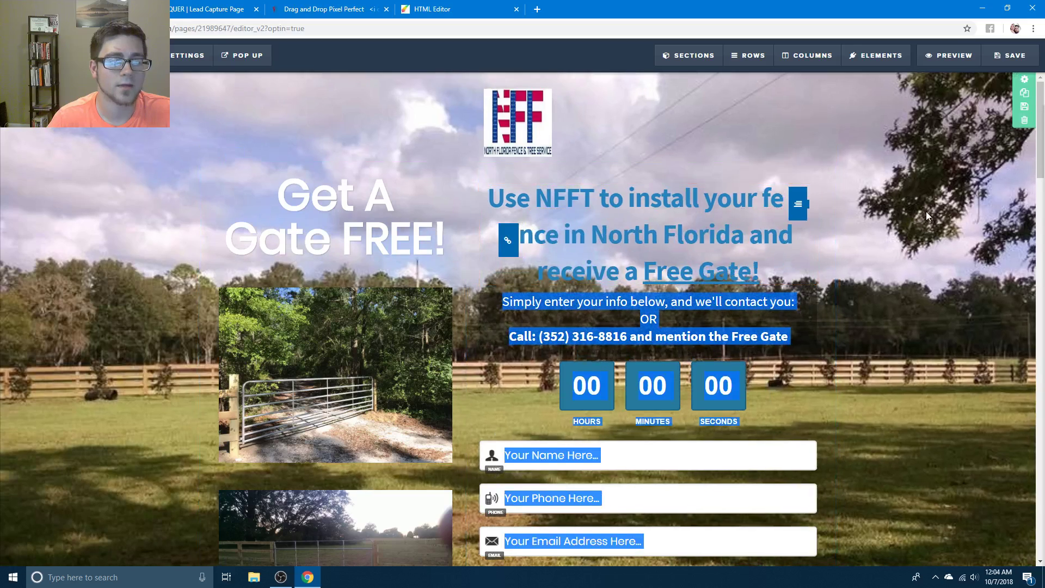
drag(750, 236, 698, 198)
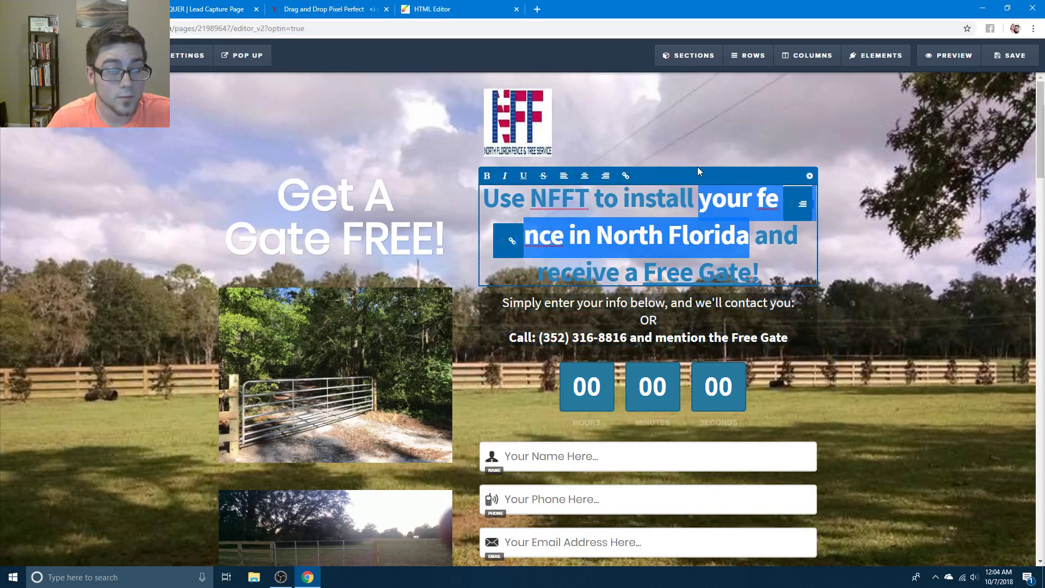
click(846, 274)
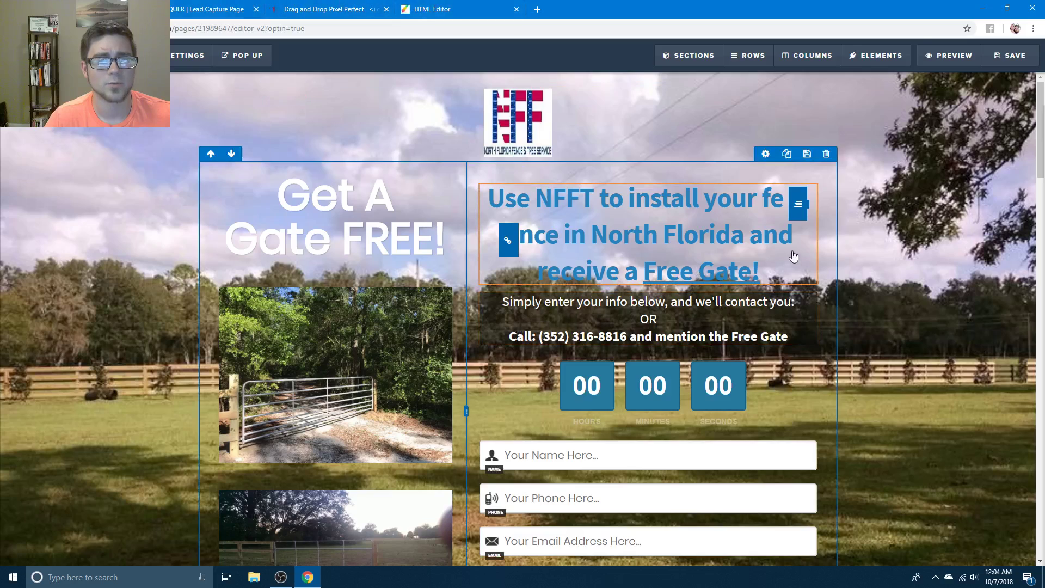
Step: Reload the ClickFunnels page editor and discard the unsaved headline changes
key(F5)
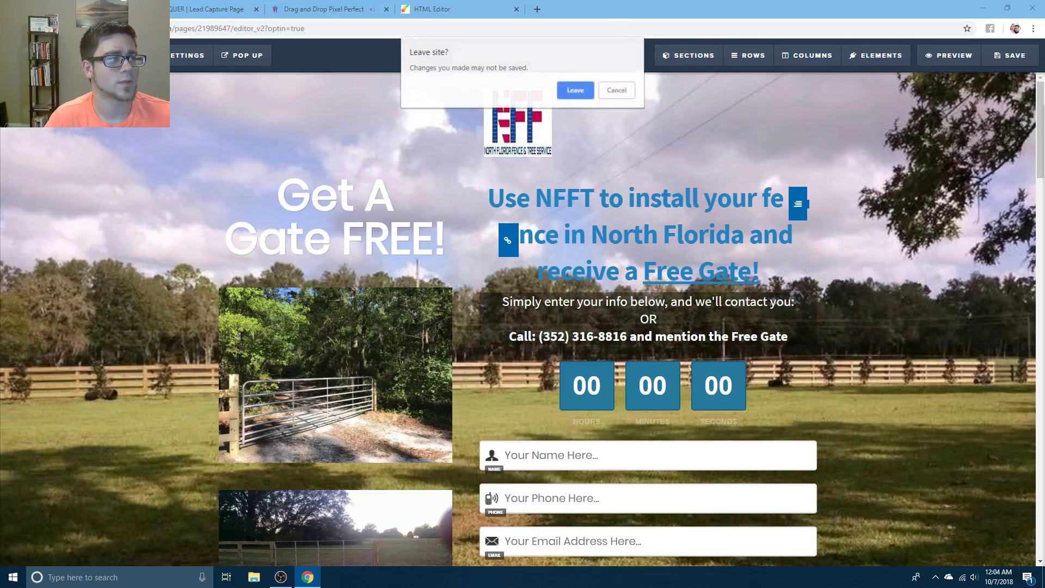
click(583, 89)
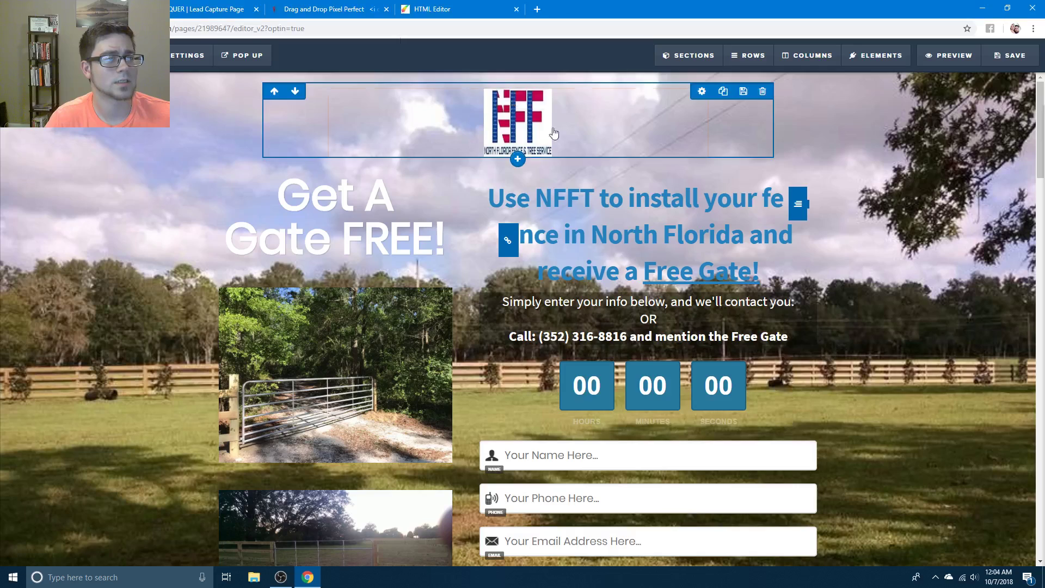